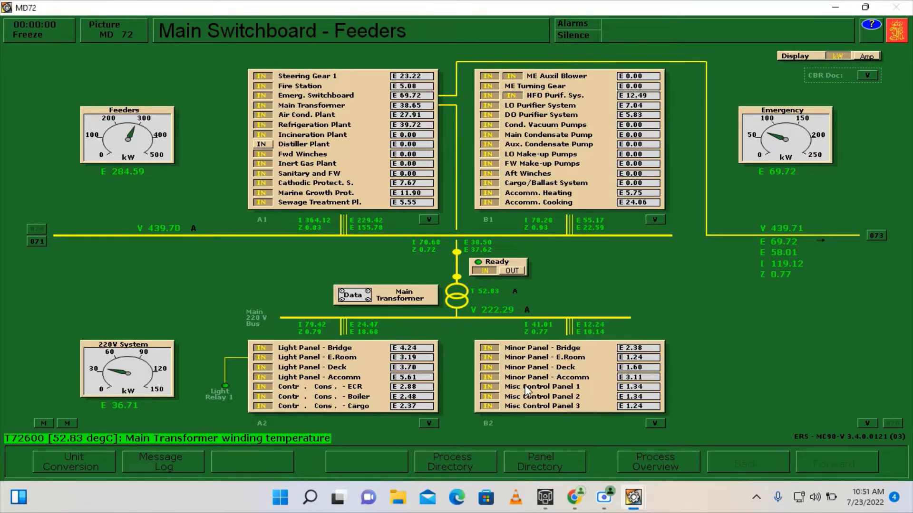
- Bring up the Fresh Water Generator picture and open the ejector pump's suction and overboard valves
left_click(480, 461)
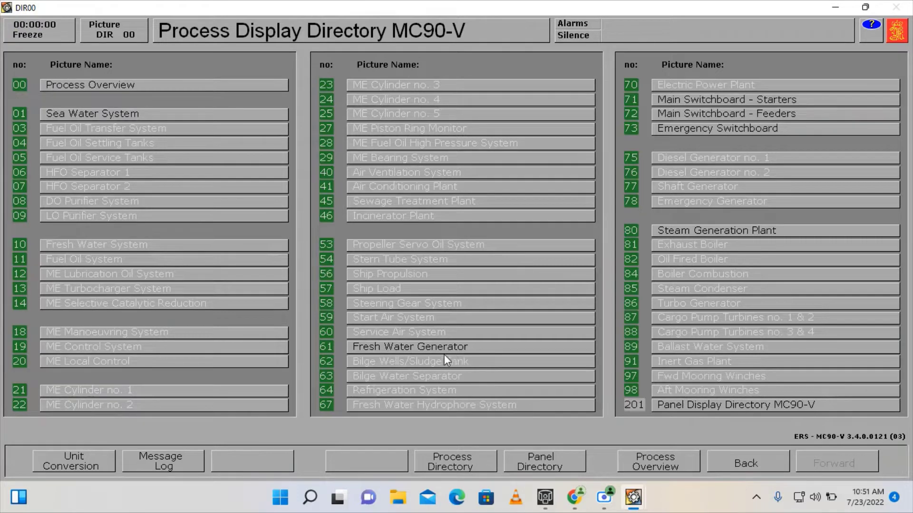
left_click(384, 351)
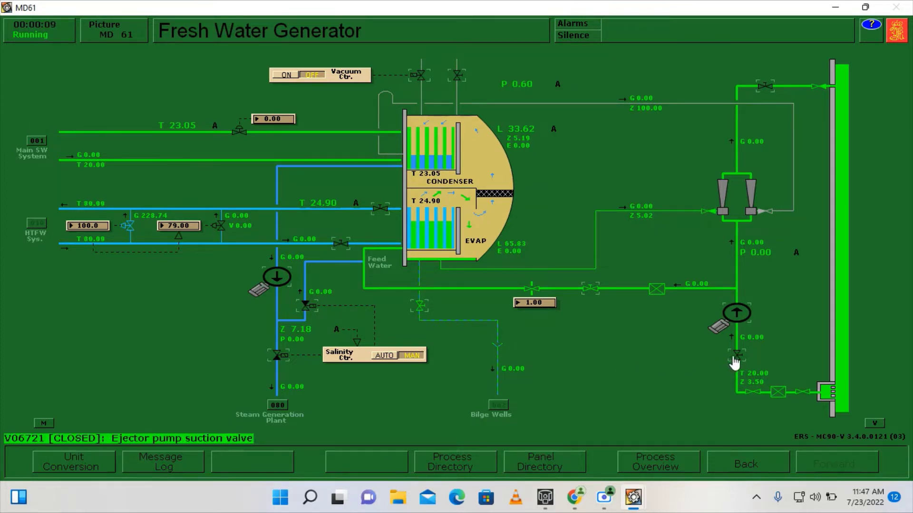
left_click(764, 89)
- Connect the Distiller Plant breaker on the Main Switchboard - Feeders picture and return to the Fresh Water Generator picture
left_click(474, 462)
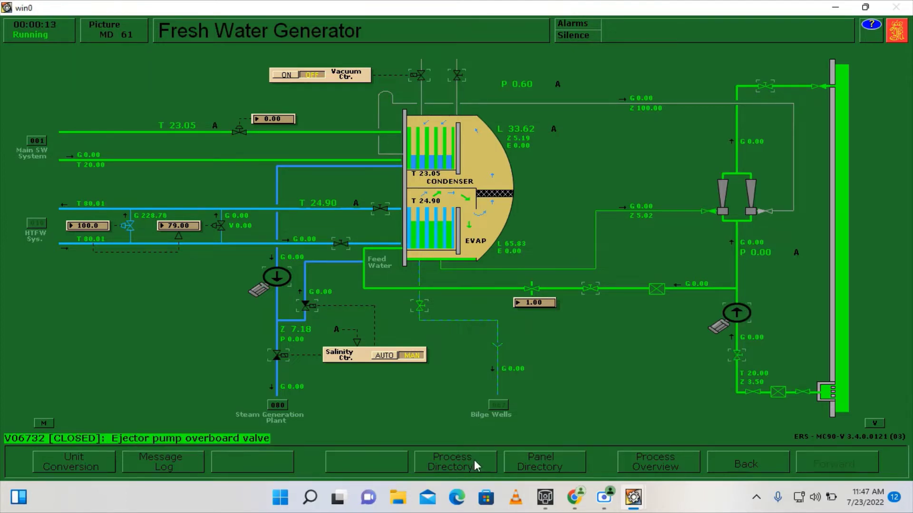
left_click(683, 113)
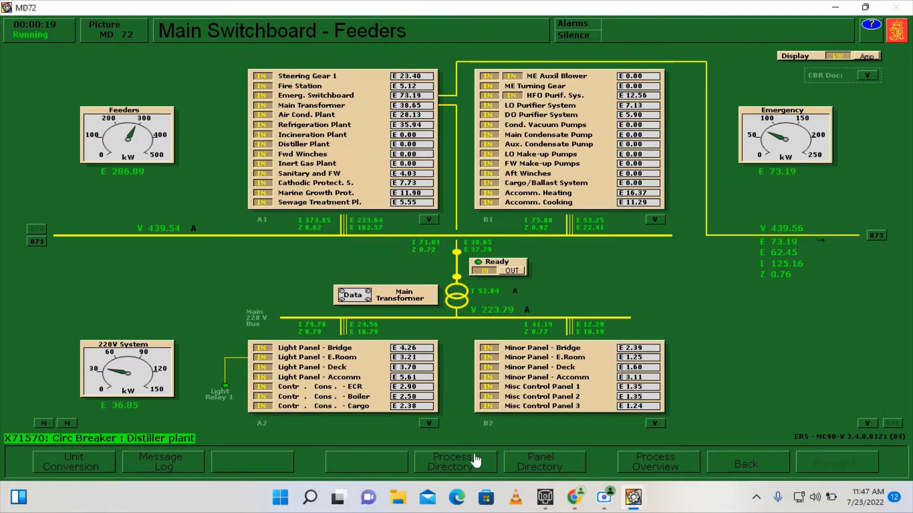
left_click(473, 462)
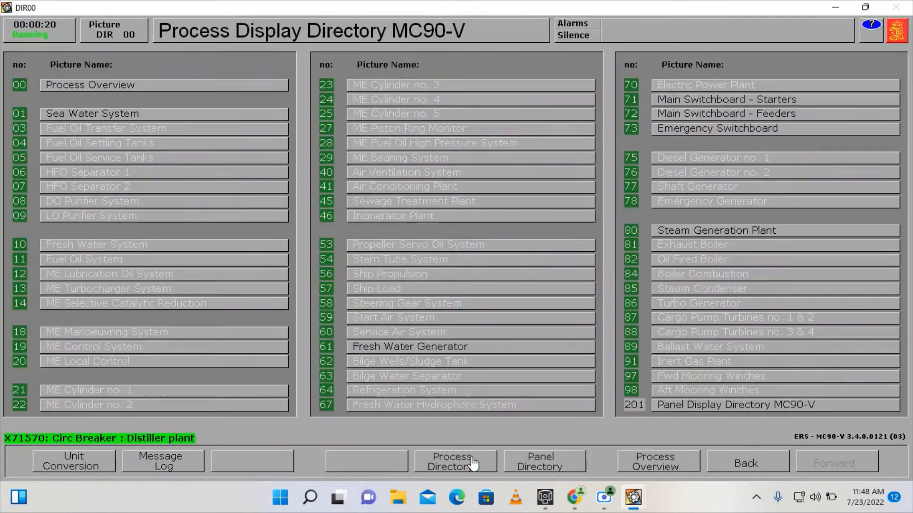
left_click(421, 352)
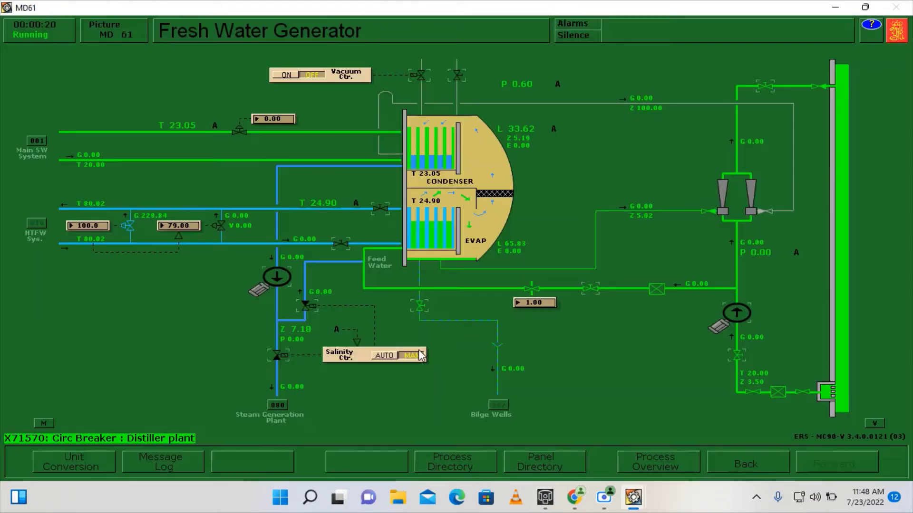
- Start the ejector pump and acknowledge the fresh water generator total pressure alarm
left_click(735, 316)
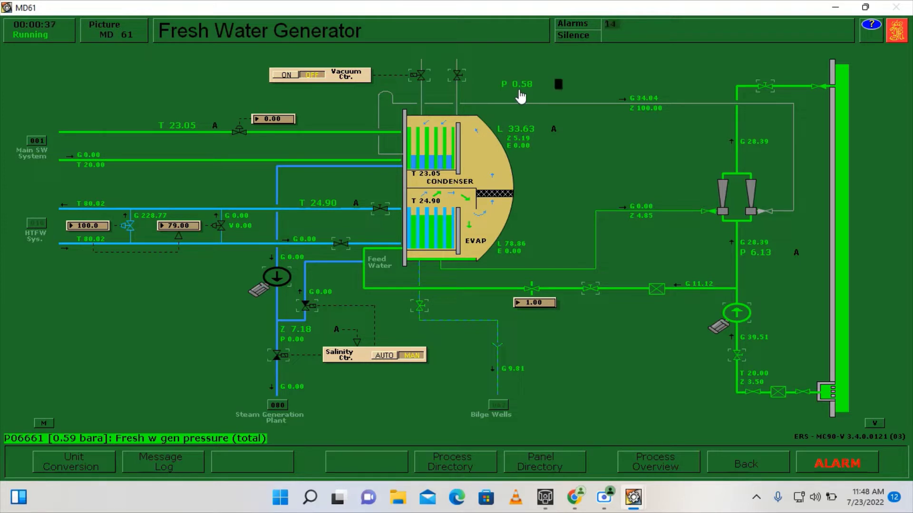
left_click(558, 89)
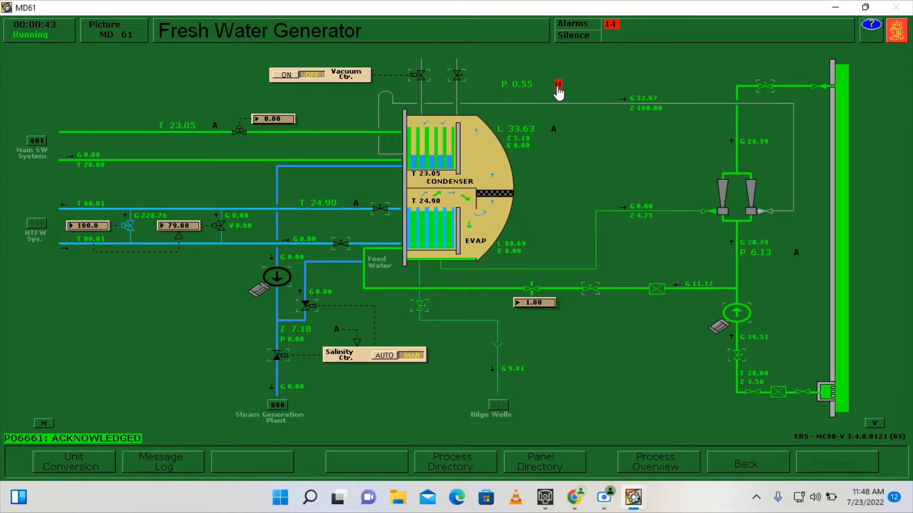
left_click(522, 143)
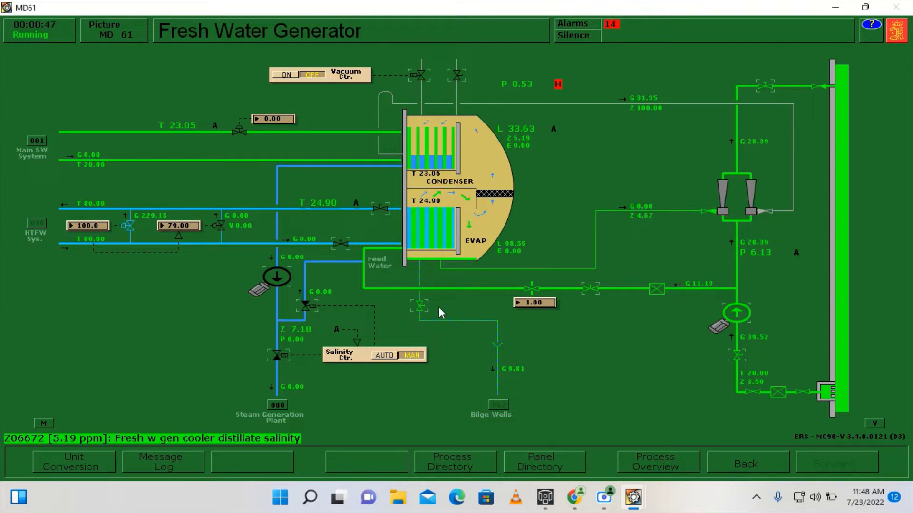
- Close the evaporator drain valve to the bilge wells and open the FW Generator's valve on the Sea Water System picture
left_click(423, 311)
left_click(422, 310)
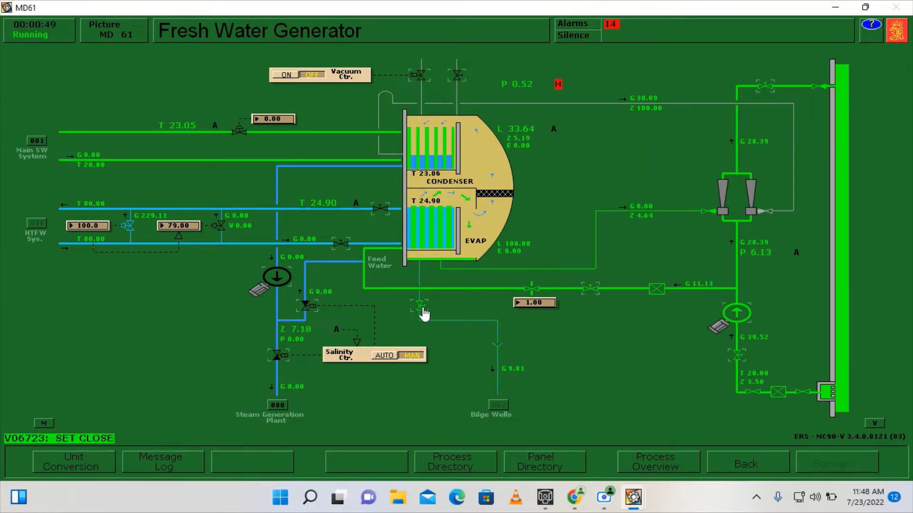
left_click(44, 142)
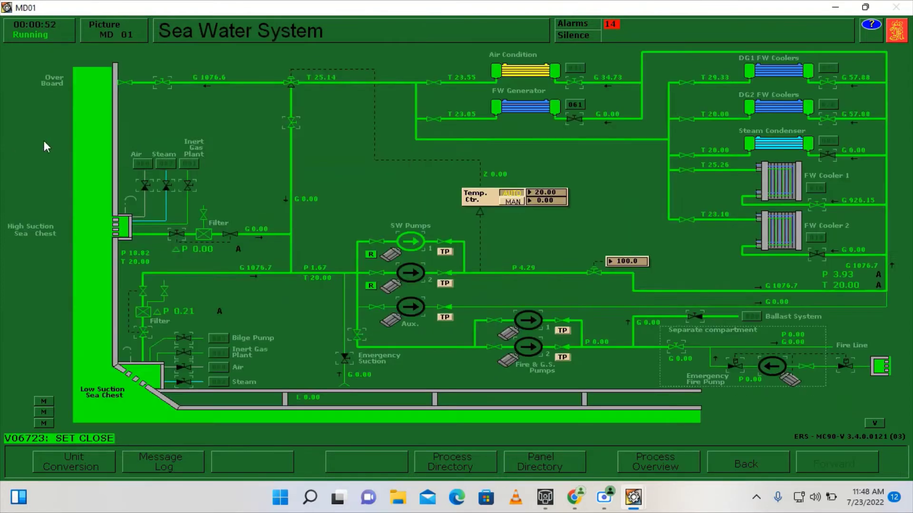
left_click(577, 124)
left_click(576, 107)
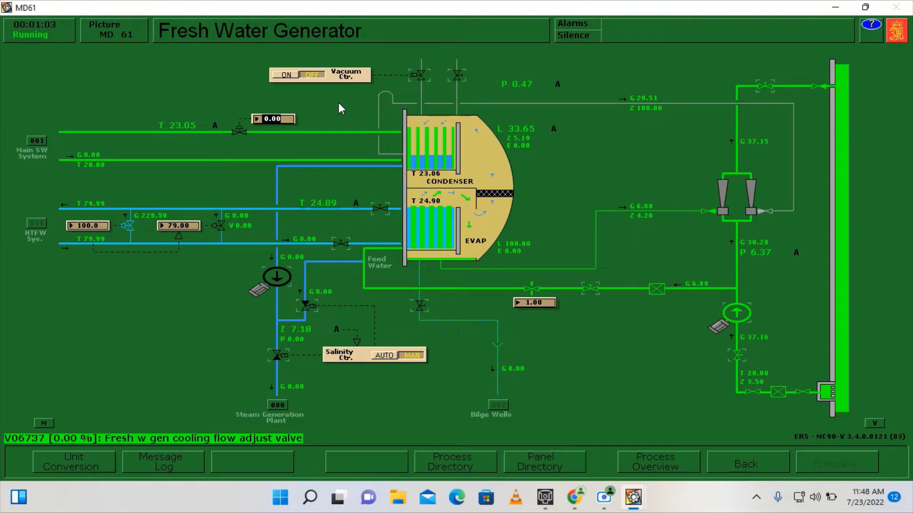
- Raise the fresh water generator's cooling flow adjust valve in stages to 100%
left_click(282, 119)
left_click(282, 119)
left_click(282, 118)
left_click(282, 119)
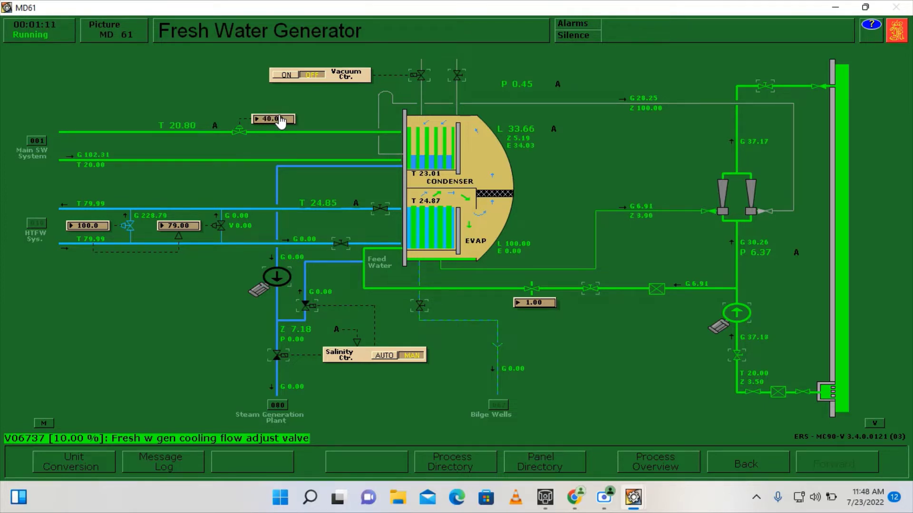
left_click(282, 119)
left_click(282, 118)
left_click(282, 119)
type("00")
key("ctrl+a")
type("100")
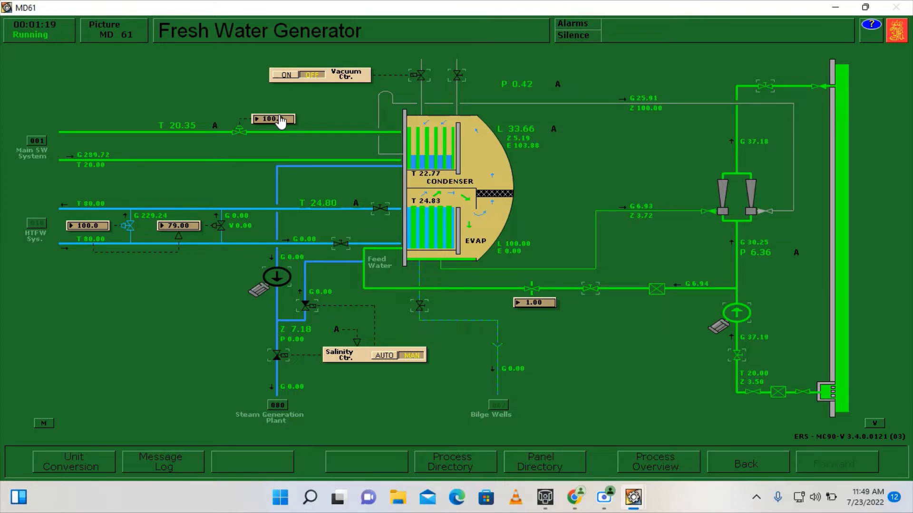
key("Return")
- Open the evaporator's outlet and inlet valves on the HTFW lines
mouse_move(530, 91)
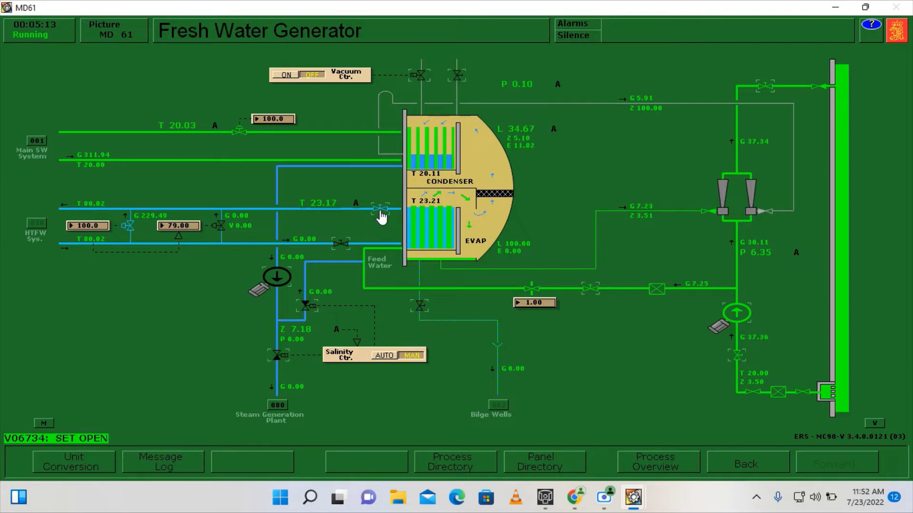
left_click(340, 246)
- Lower the manual FW bypass valve in stages through 90, 80, 70, 50, 40, 30 and 20 to 0%
left_click(93, 227)
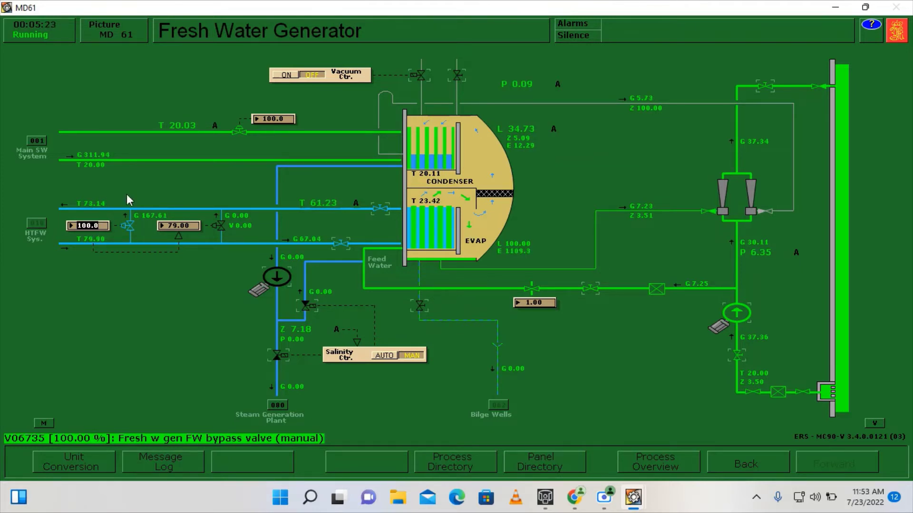
type("90")
key("Return")
left_click(87, 228)
type("80")
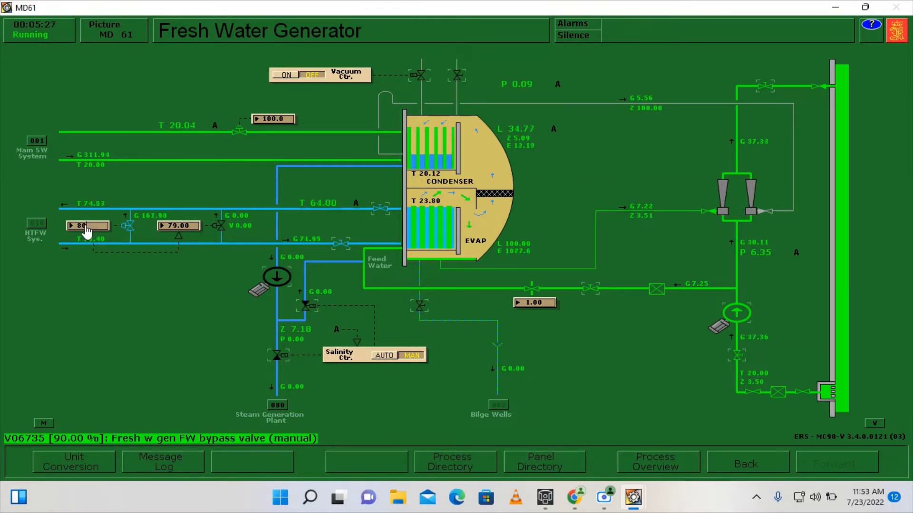
key("Return")
type("70")
key("Return")
type("50")
key("Return")
type("40")
key("Return")
left_click(86, 227)
type("30")
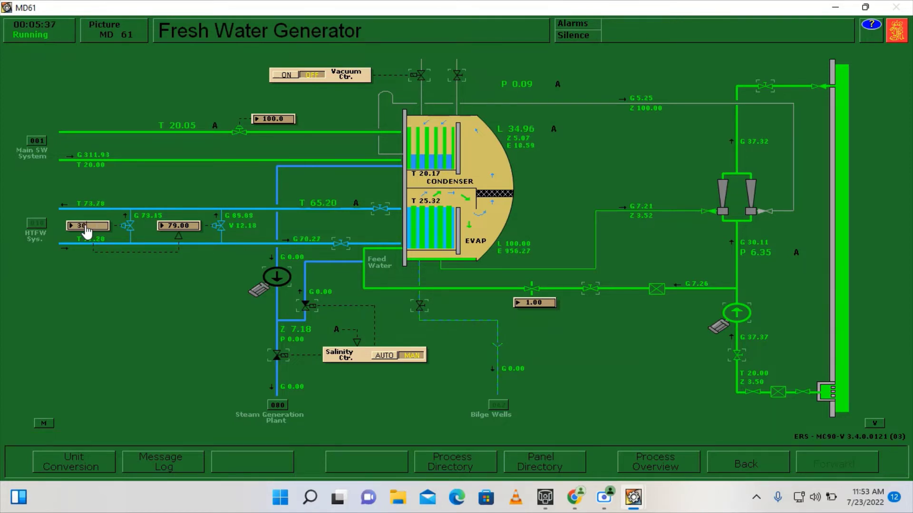
key("Return")
left_click(87, 230)
type("20")
key("Return")
type("0")
key("Return")
- Turn the vacuum control on and open distillate return valve V06726 to the feed water line
mouse_move(509, 93)
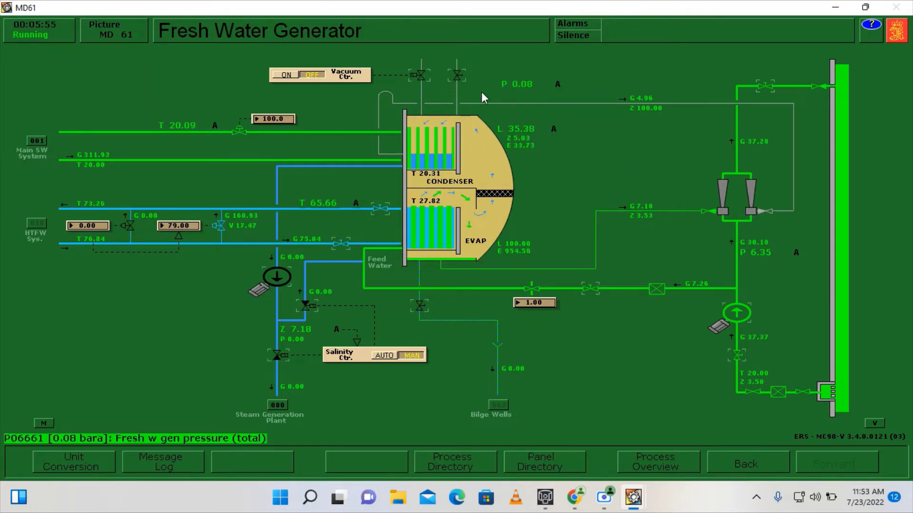
left_click(287, 75)
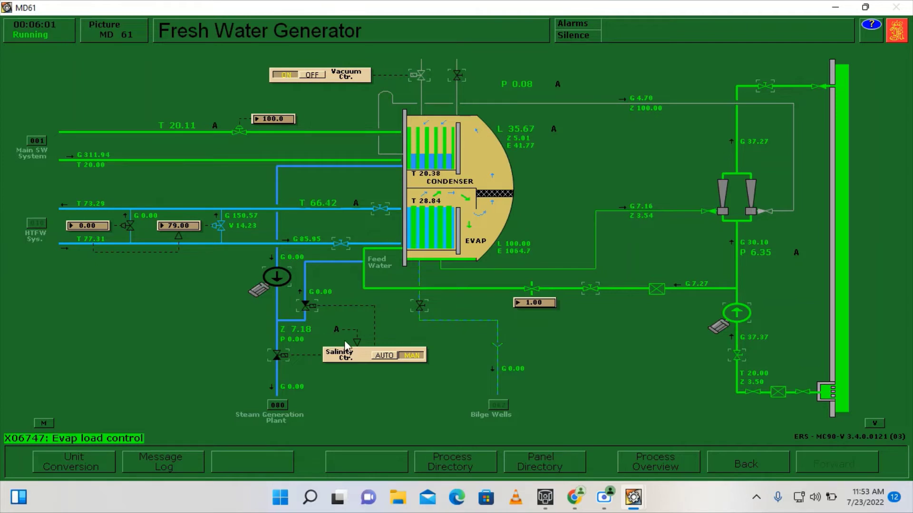
left_click(312, 312)
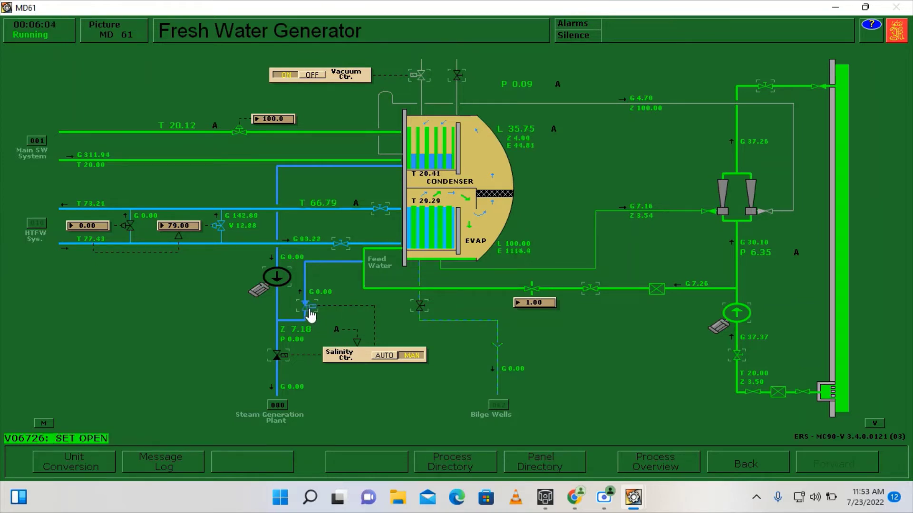
- Start the distillate pump and acknowledge the distillate salinity alarm Z06674
left_click(279, 284)
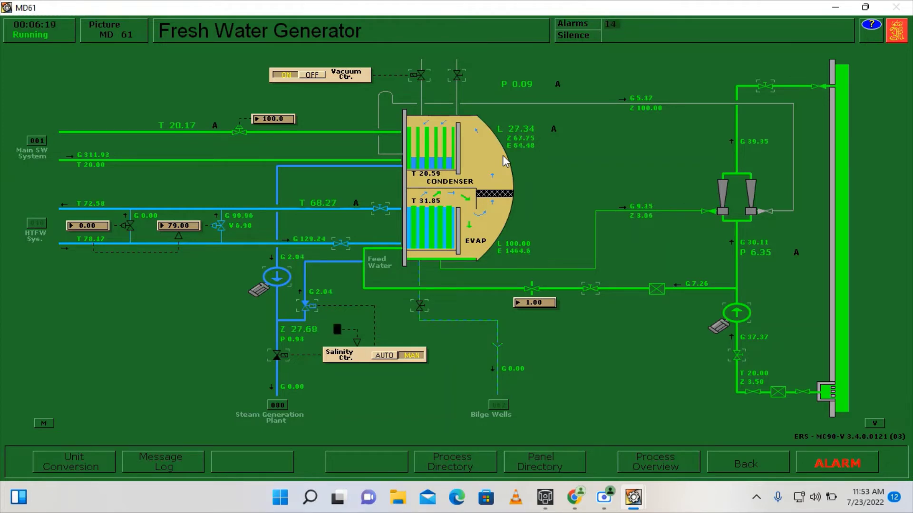
left_click(337, 331)
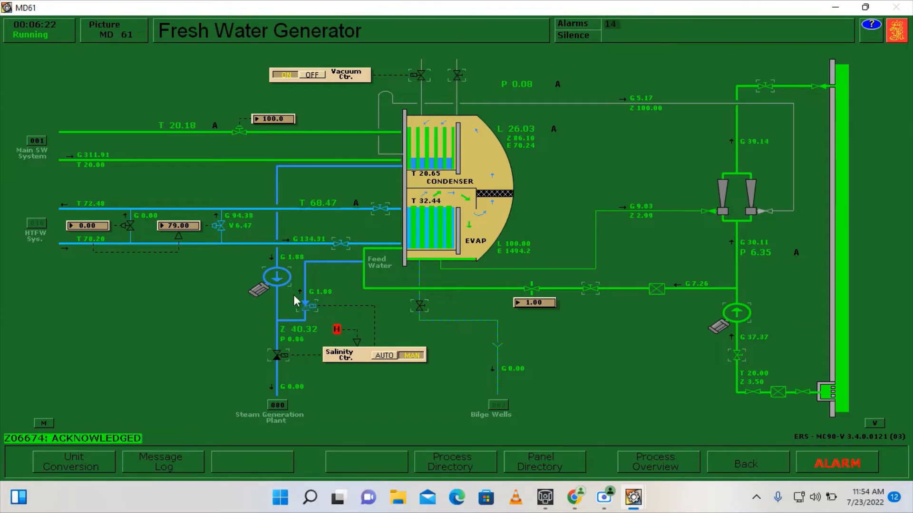
- Stop the distillate pump and close distillate return valve V06726
left_click(279, 282)
left_click(279, 282)
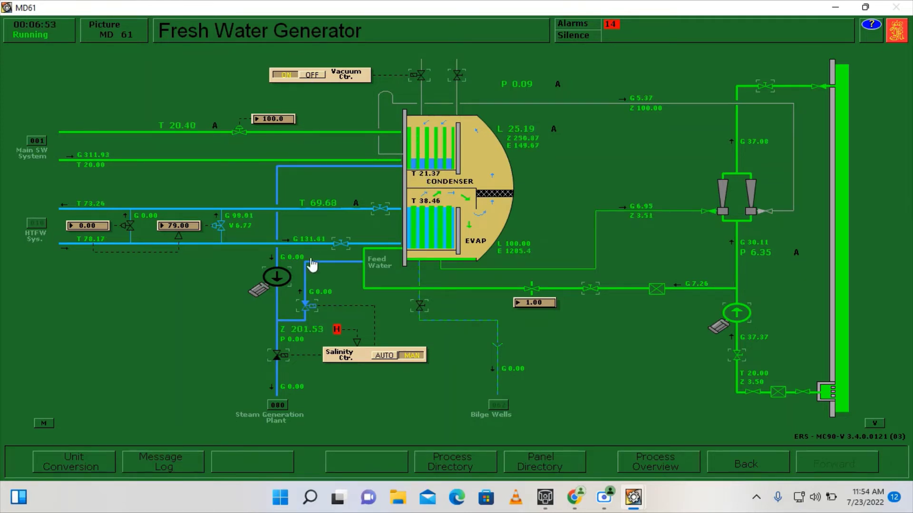
left_click(309, 308)
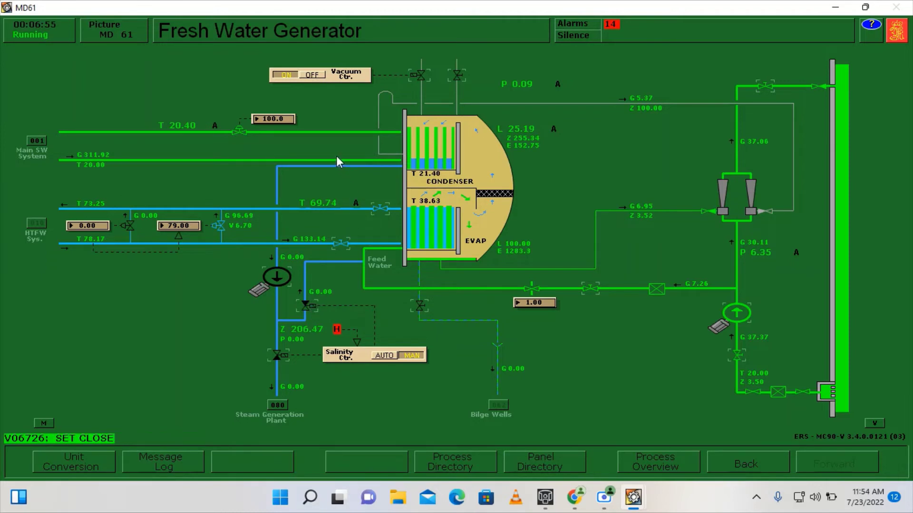
- Turn the vacuum control off and raise the manual FW bypass valve in stages from 10 to 100%
left_click(314, 75)
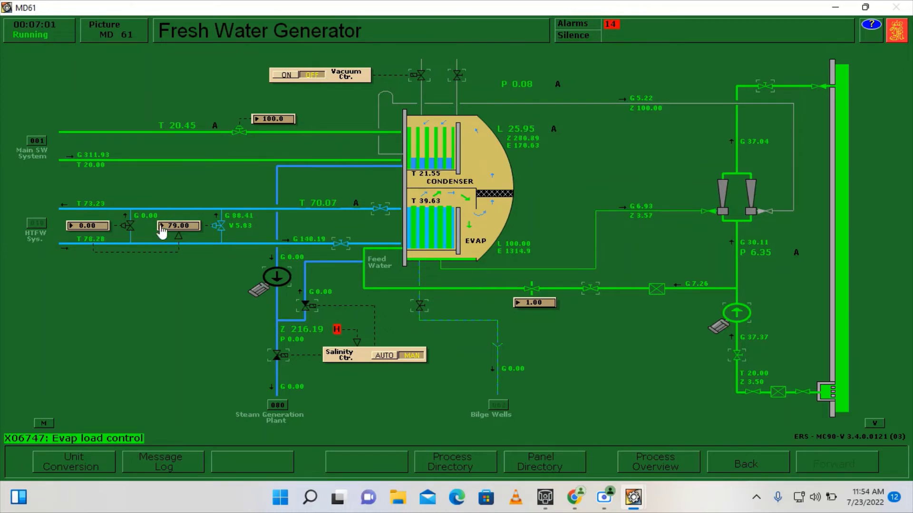
left_click(90, 229)
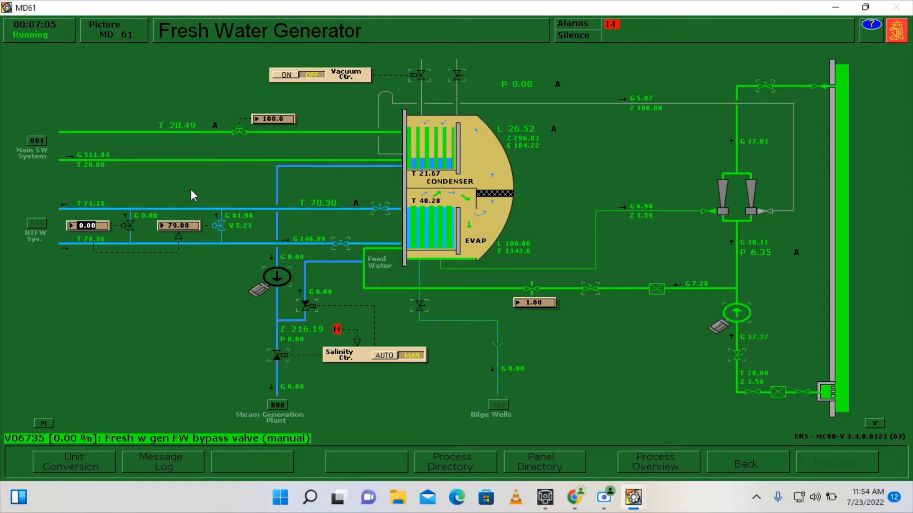
type("10")
key("Return")
left_click(88, 226)
type("20.0030.0040.00")
key("Return")
type("60.00")
key("Return")
type("70.00")
key("Return")
left_click(99, 230)
type("90")
key("BackSpace")
key("BackSpace")
type("100")
key("Return")
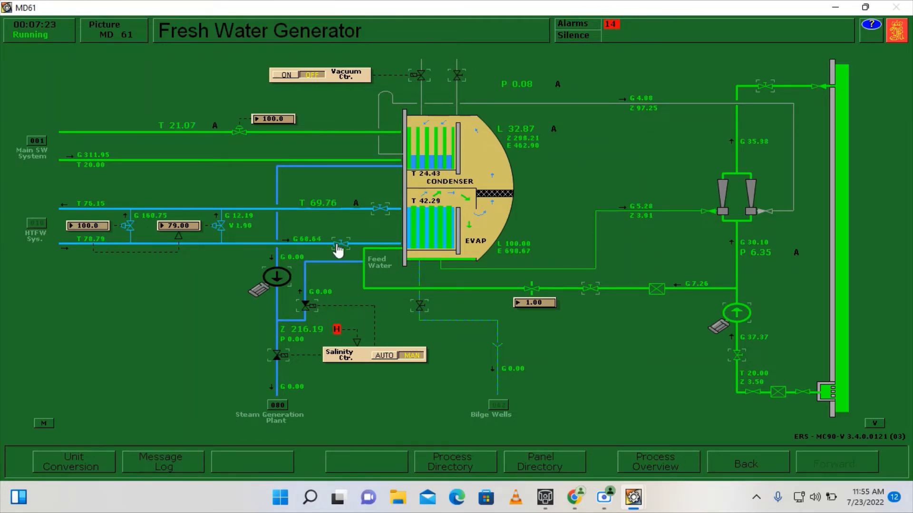
- Close the evaporator's inlet and outlet valves on the HTFW lines and set the cooling flow adjust valve to 0%
left_click(380, 212)
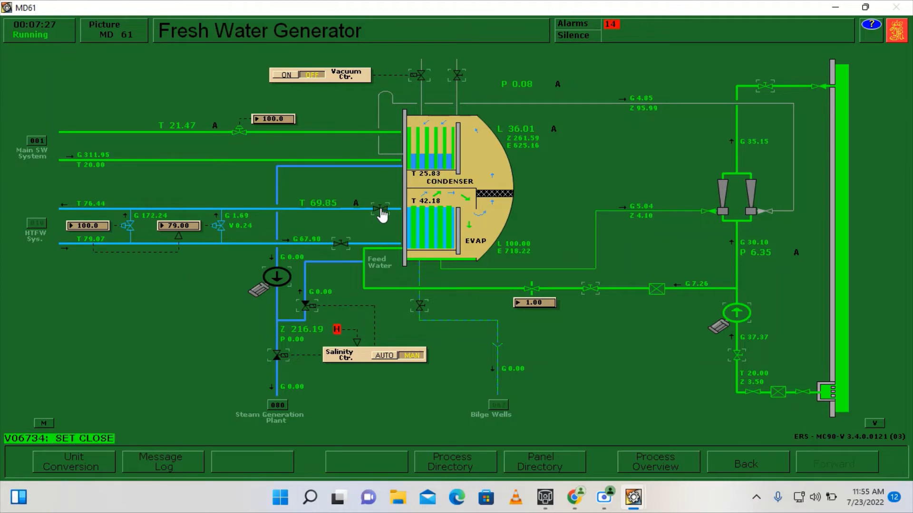
left_click(268, 123)
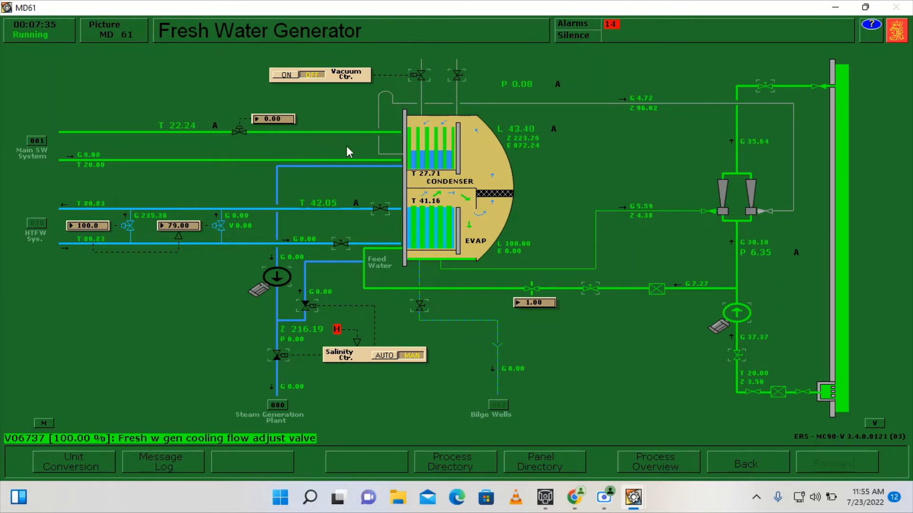
- Stop the ejector pump and close its suction and overboard valves
left_click(738, 321)
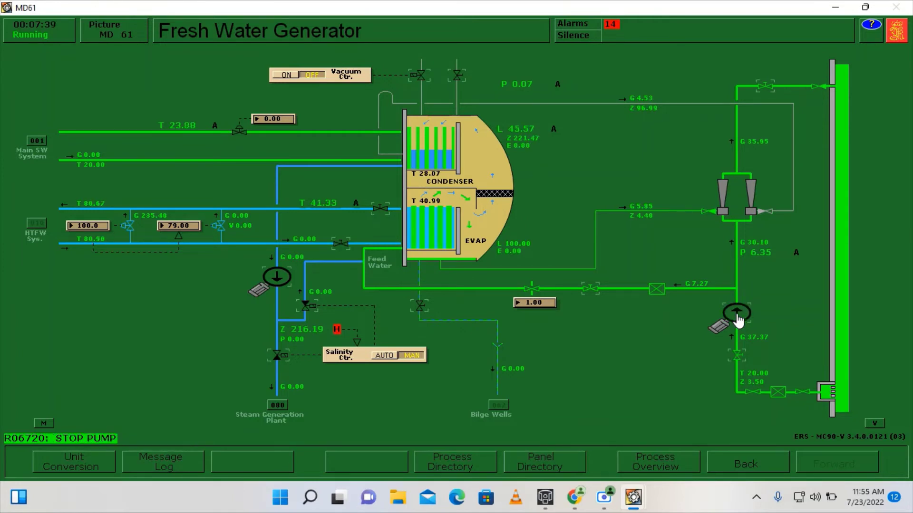
left_click(737, 361)
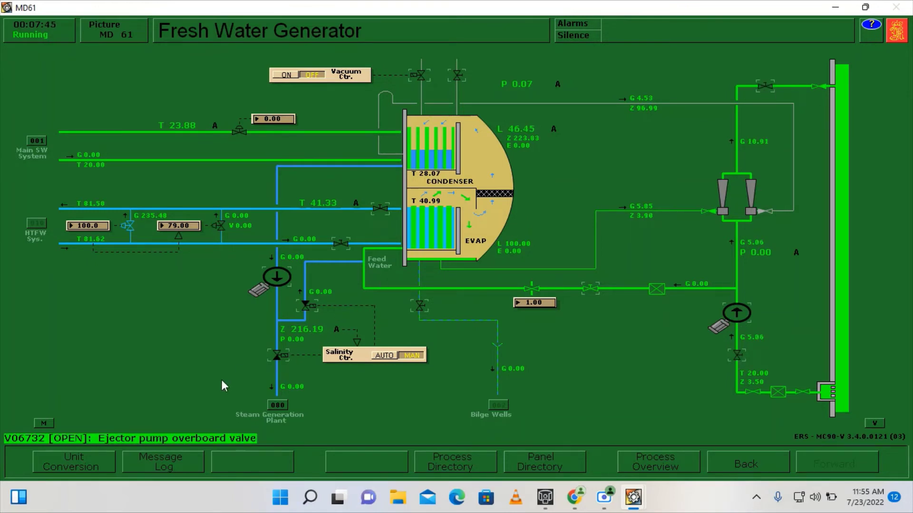
- Reset malfunction M0706, SW leakage (condenser), on the fresh water generator malfunction page and close the page
left_click(47, 422)
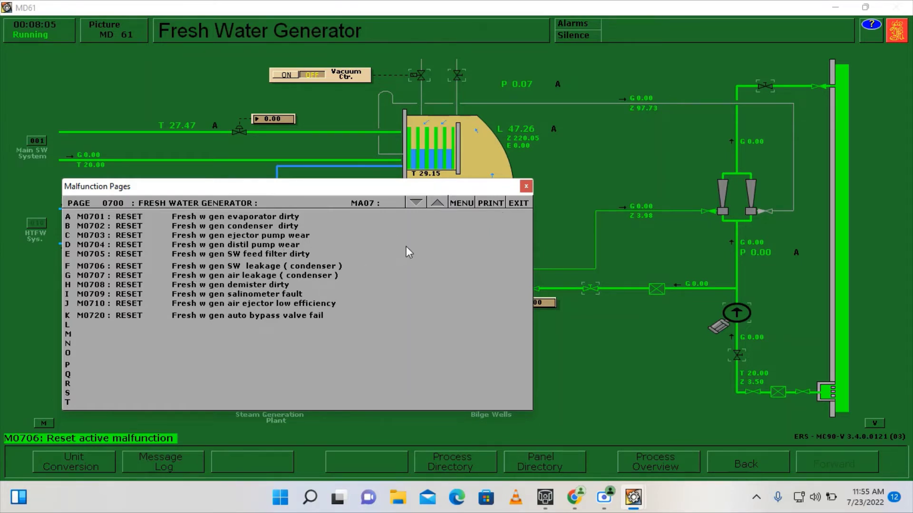
left_click(145, 263)
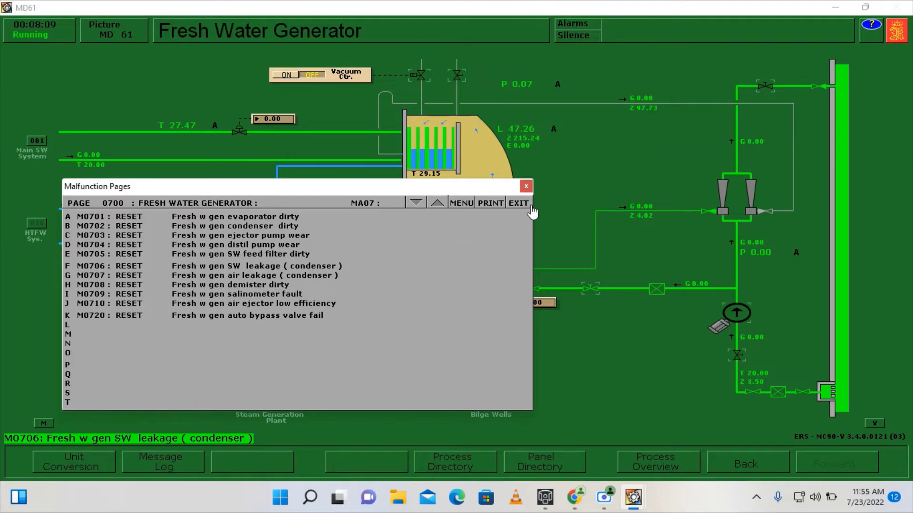
left_click(526, 187)
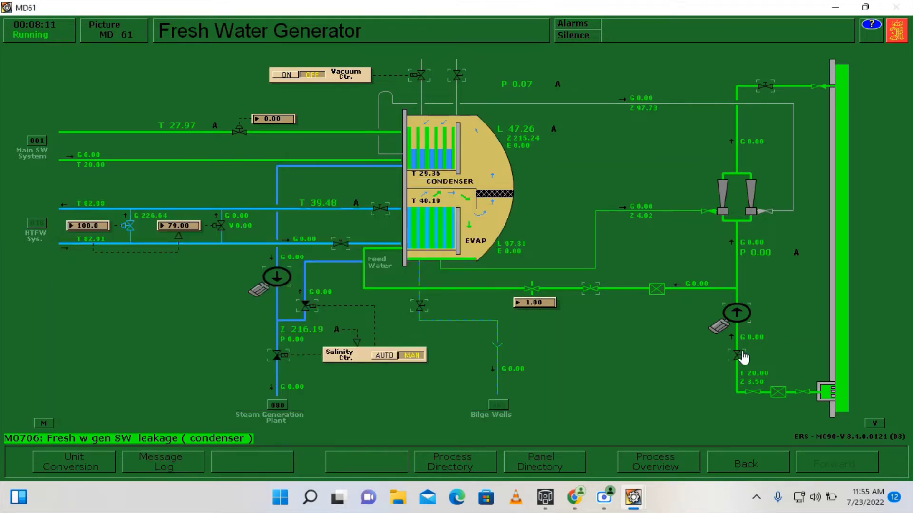
- Open the ejector pump's suction and overboard valves and start the ejector pump
left_click(740, 362)
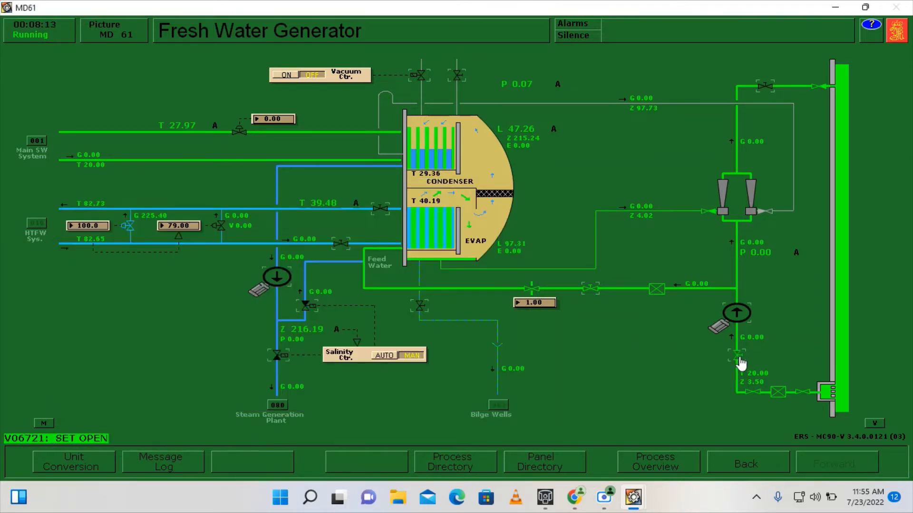
left_click(765, 90)
left_click(733, 315)
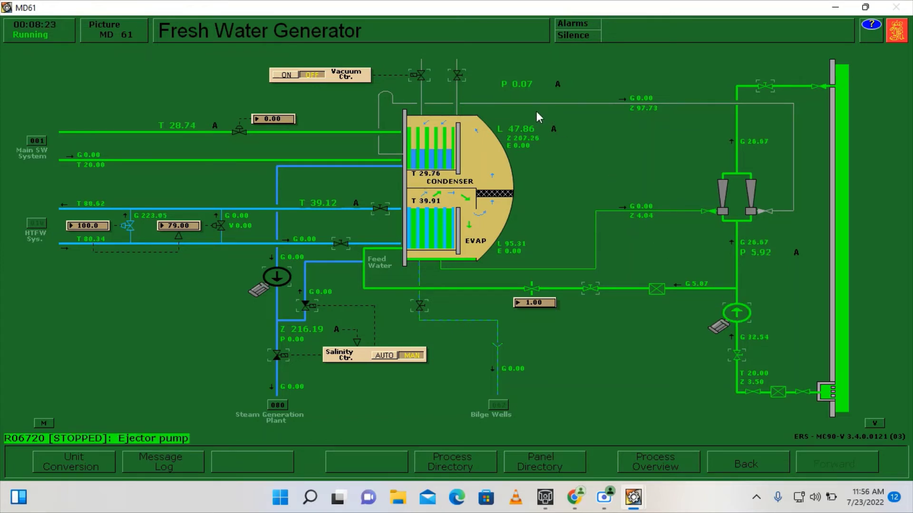
- Open the condenser's cooling flow adjust valve in stages up to 100%
left_click(259, 127)
left_click(259, 126)
left_click(271, 125)
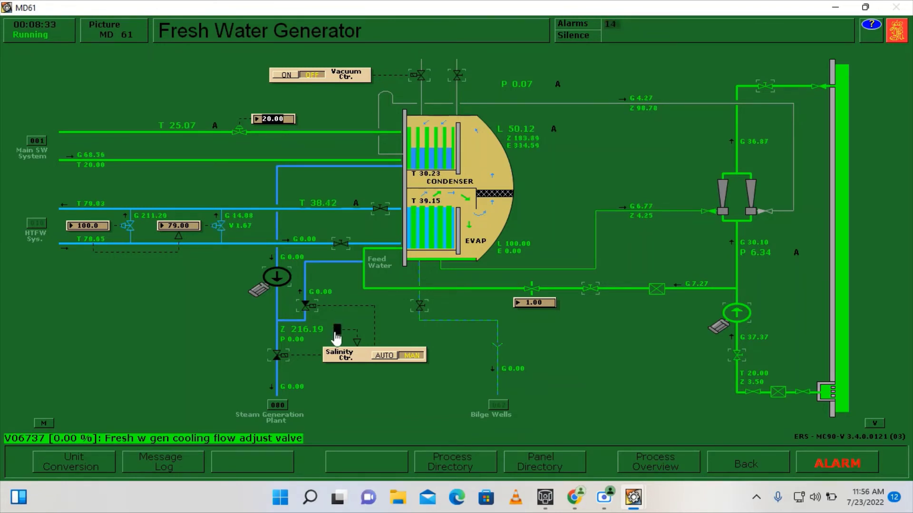
left_click(271, 125)
left_click(270, 125)
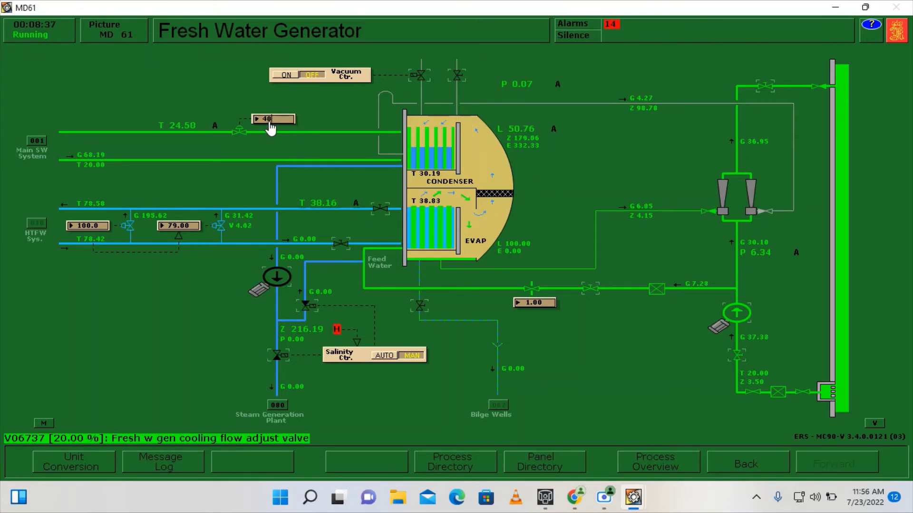
left_click(270, 124)
left_click(270, 124)
left_click(270, 124)
left_click(269, 125)
left_click(269, 125)
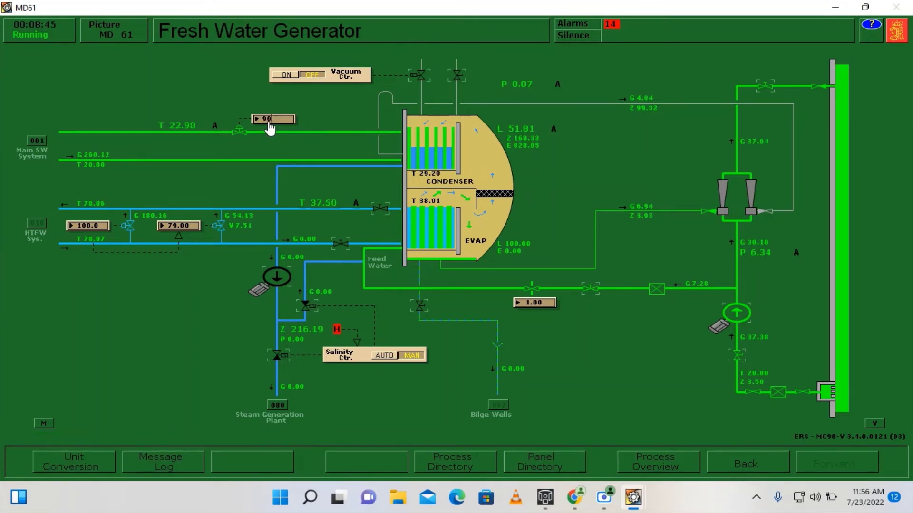
left_click(270, 124)
- Open the evaporator's FW outlet and inlet shut-off valves on the HTFW lines
mouse_move(382, 215)
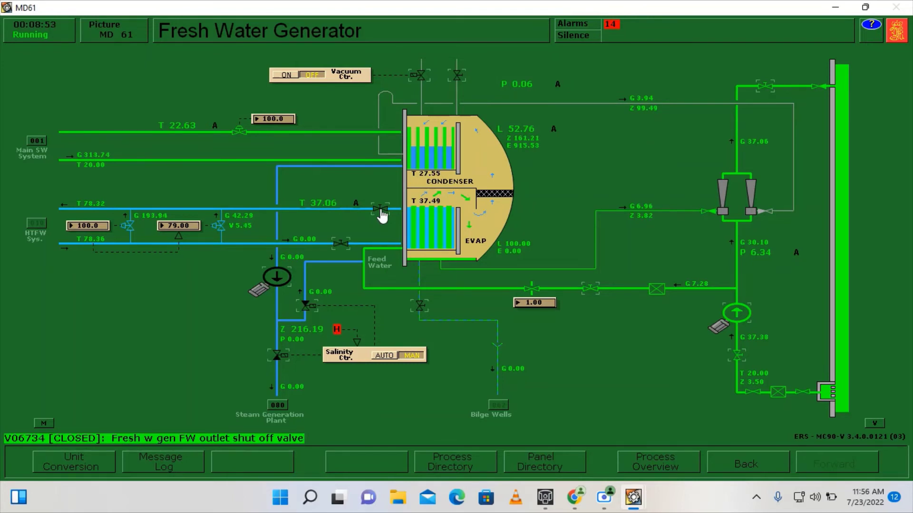
mouse_move(341, 245)
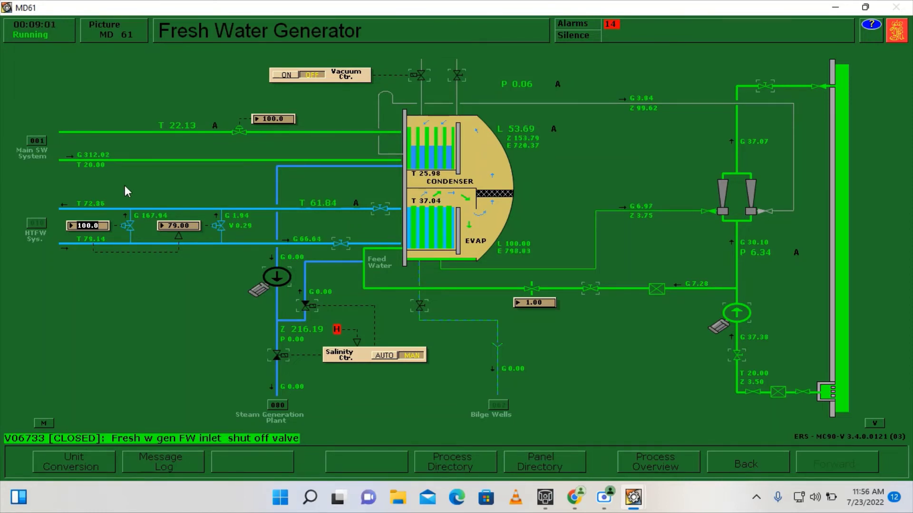
- Lower the manual FW bypass valve in stages from 90 to 0% and turn the vacuum control on
type("90")
key("Return")
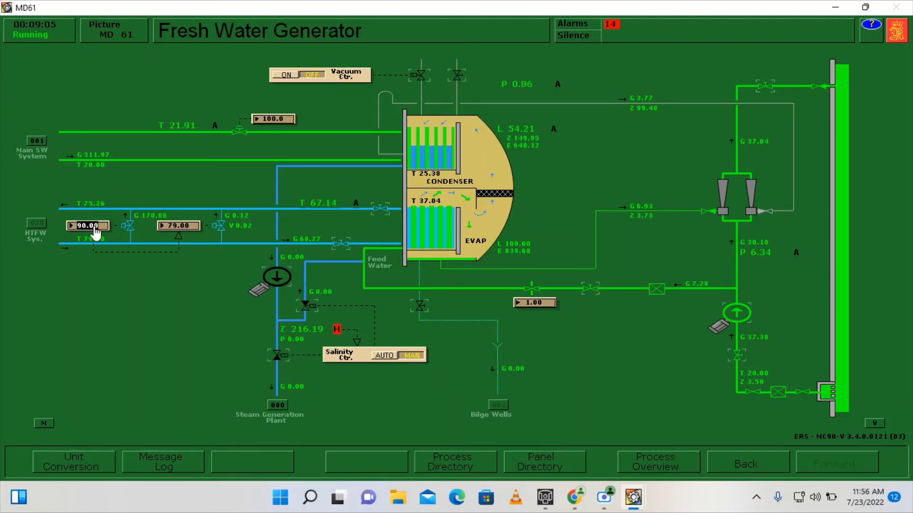
left_click(96, 227)
type("80")
key("Return")
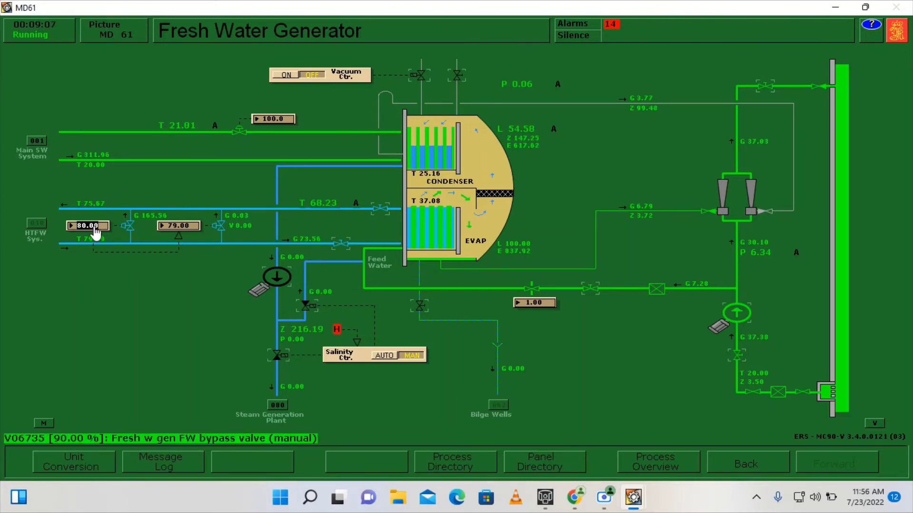
type("60")
key("Return")
type("50")
key("Return")
type("40")
key("Return")
left_click(95, 230)
type("30")
key("Return")
type("20")
key("Return")
type("10")
key("Return")
left_click(96, 230)
type("0")
key("Return")
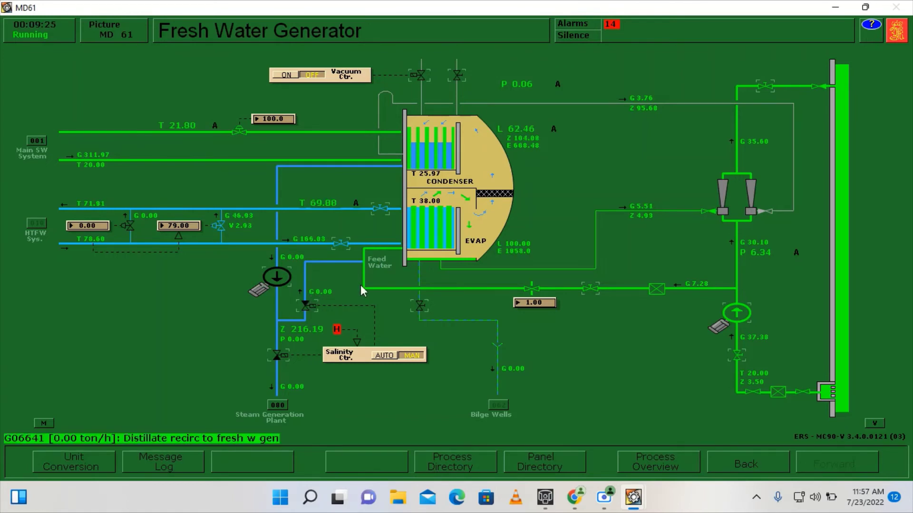
left_click(286, 74)
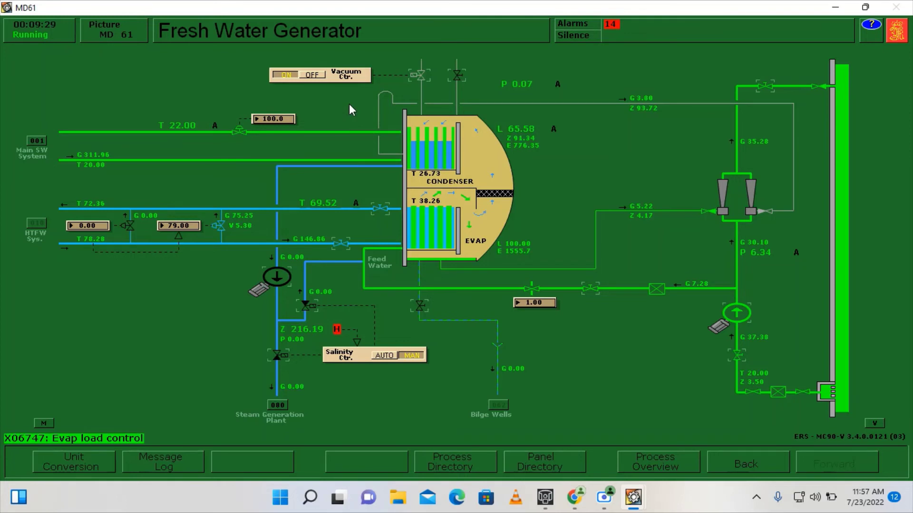
- Open the distillate recirculation valve to the fresh water generator and start the distillate pump
left_click(307, 308)
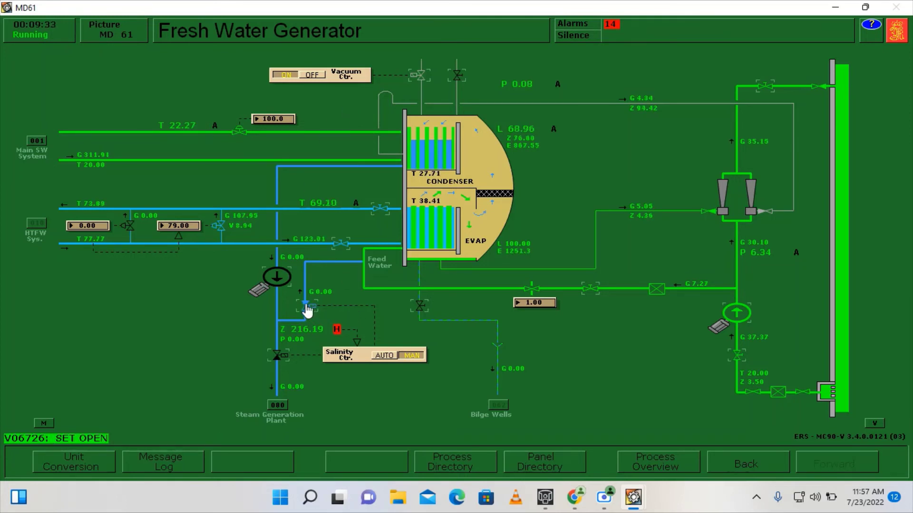
left_click(282, 281)
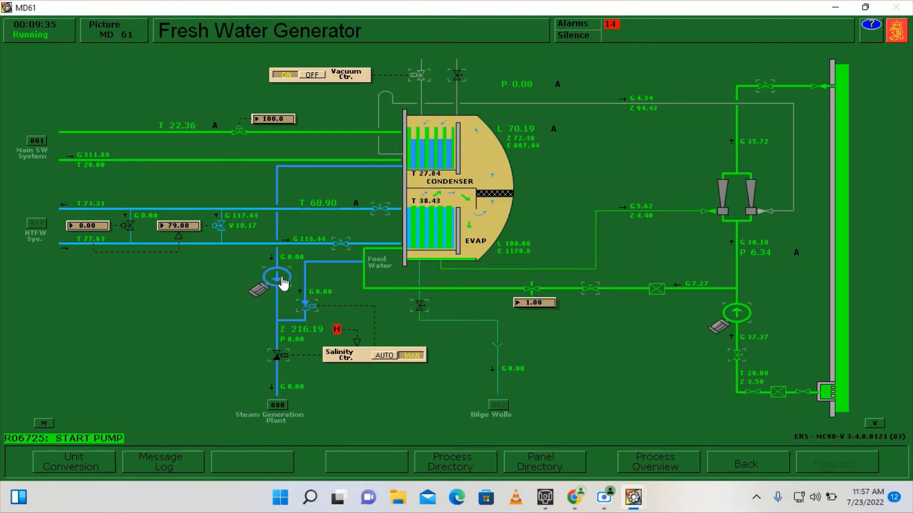
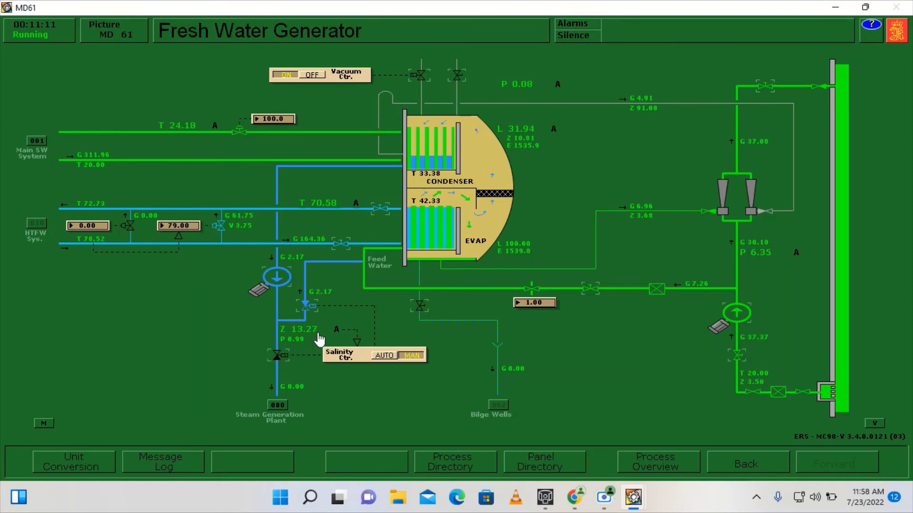
- Switch the salinity control to AUTO and check the distillate pump's discharge pressure
left_click(383, 357)
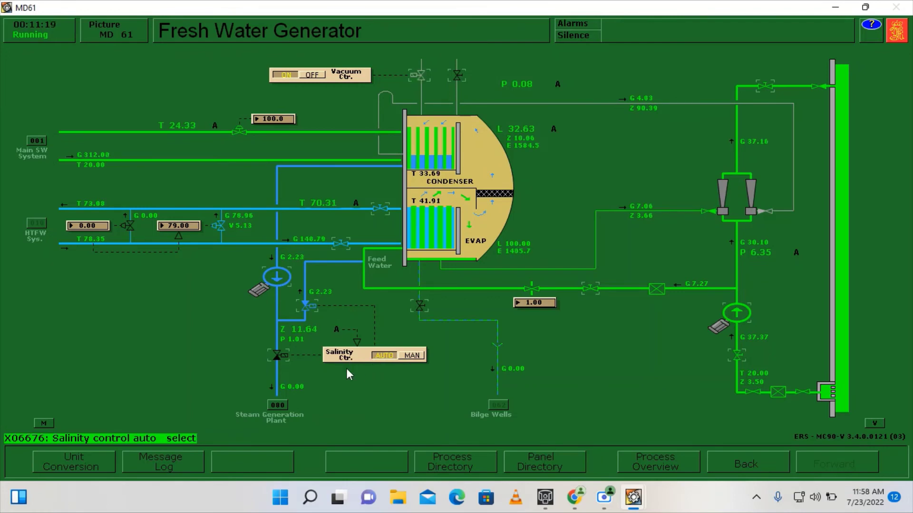
mouse_move(305, 341)
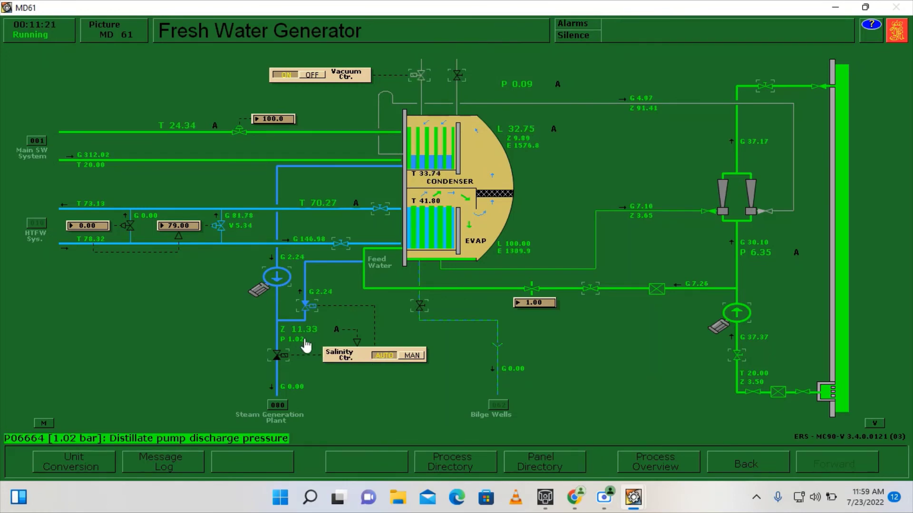